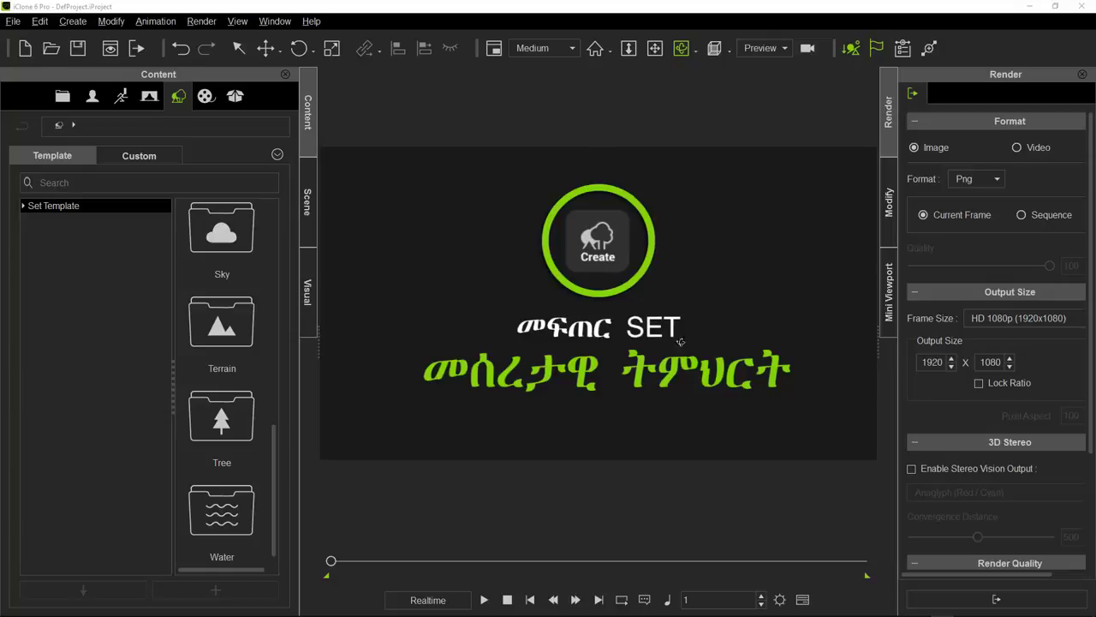
Step: Expand the Set Template library and look through its categories from Prop, Tree and Grass to Sky and MotionPath
left_click(306, 128)
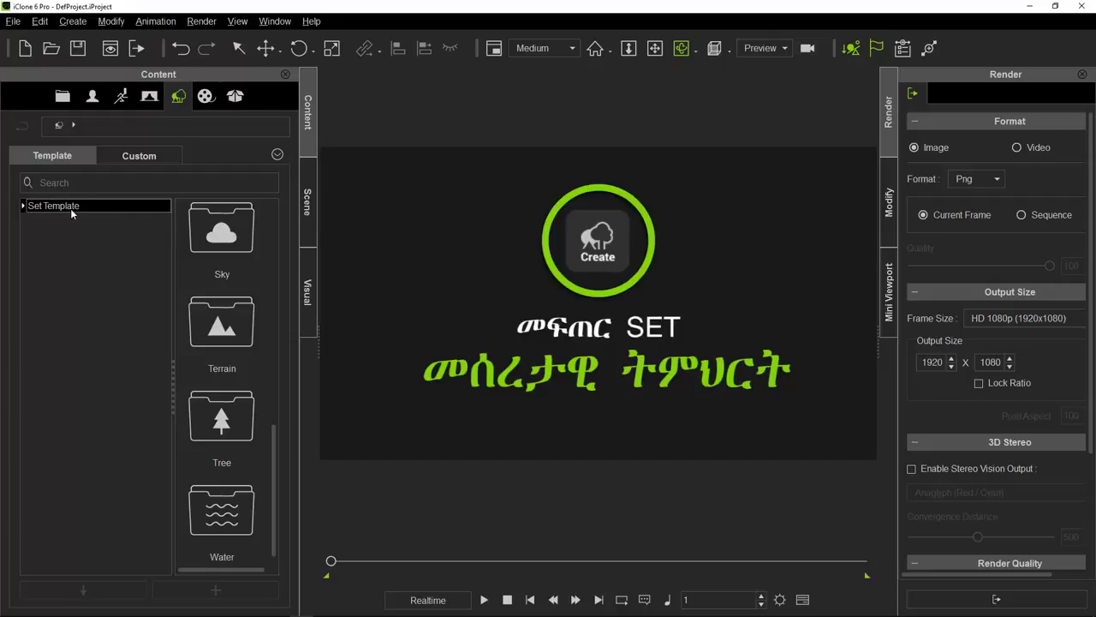
left_click(24, 206)
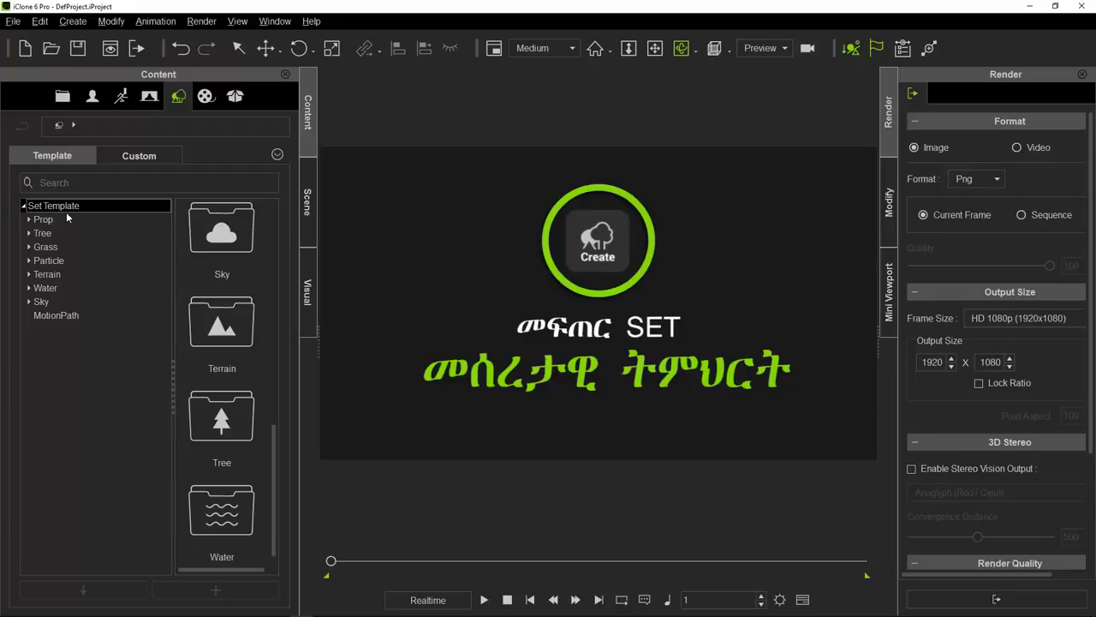
left_click(39, 220)
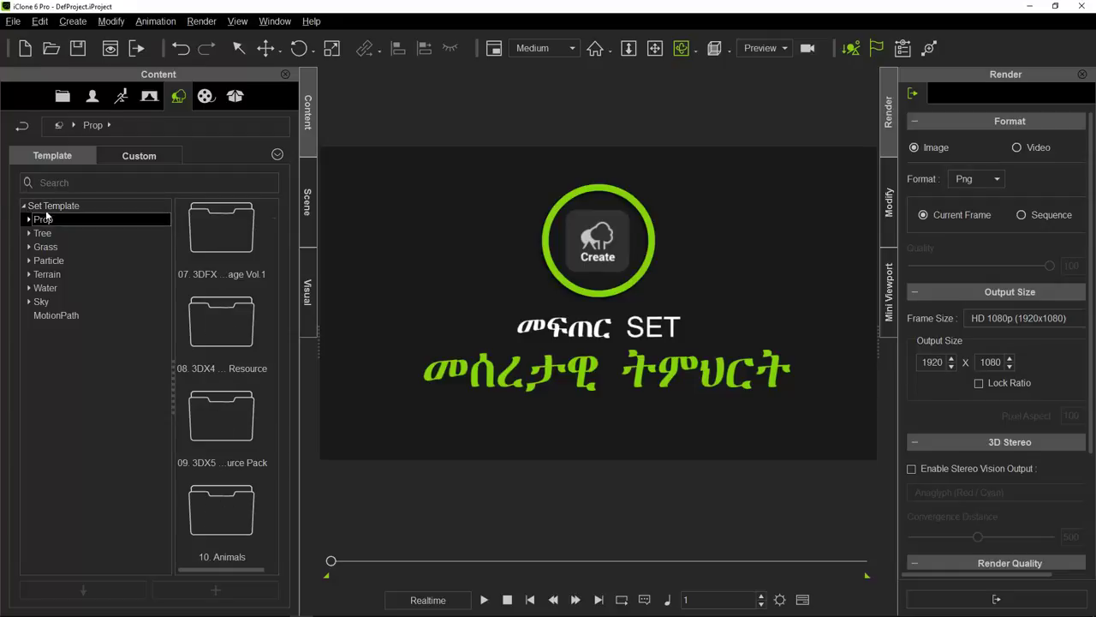
left_click(42, 232)
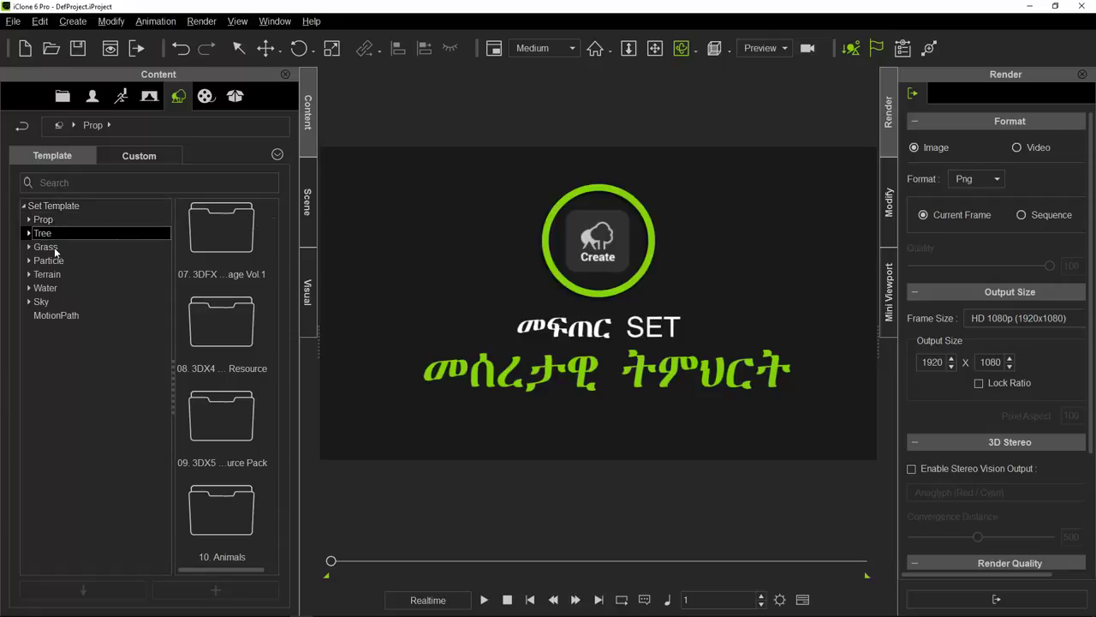
left_click(46, 248)
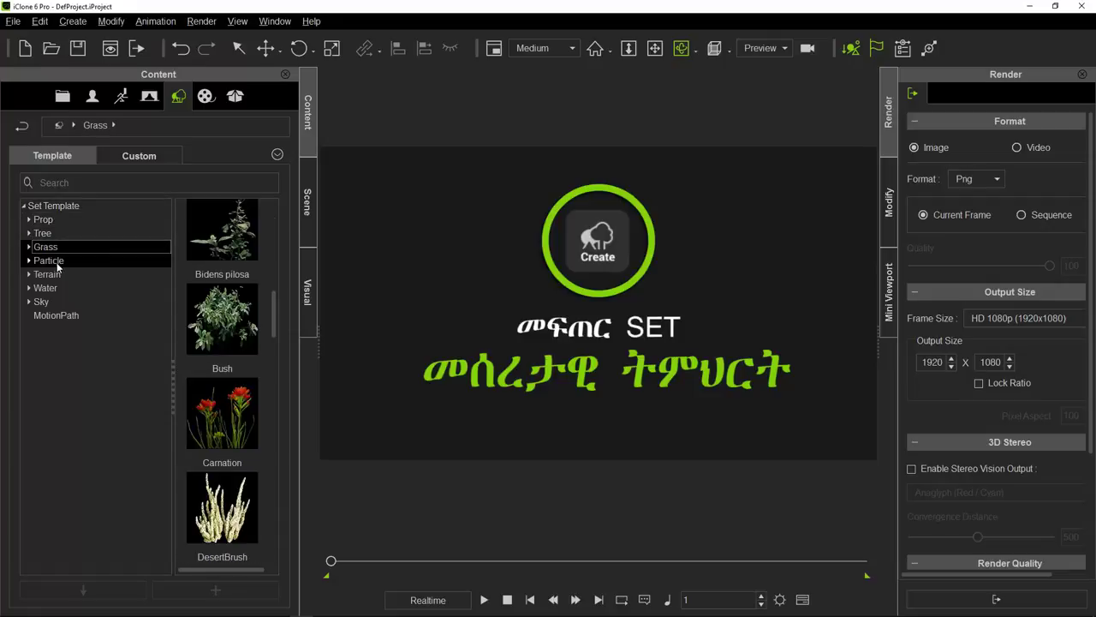
left_click(56, 264)
left_click(55, 274)
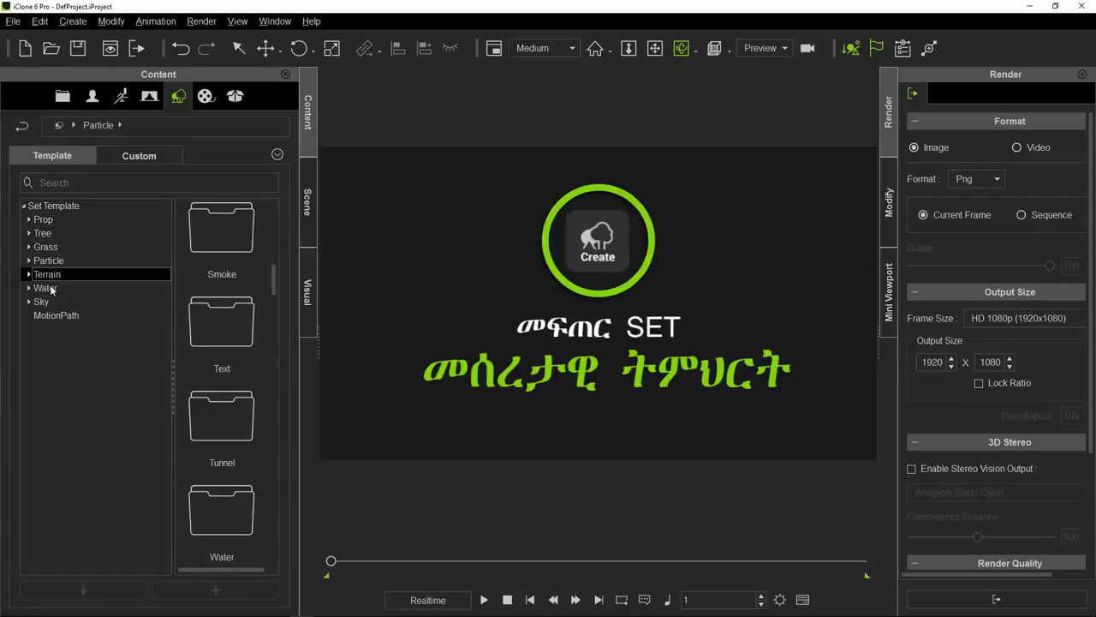
left_click(52, 288)
left_click(41, 302)
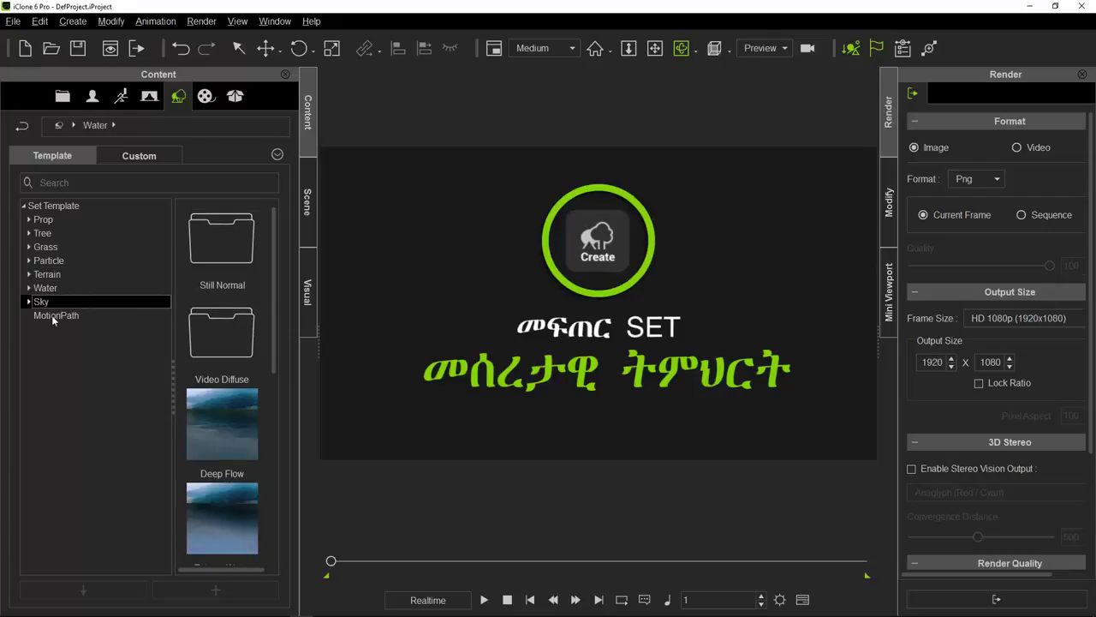
left_click(51, 315)
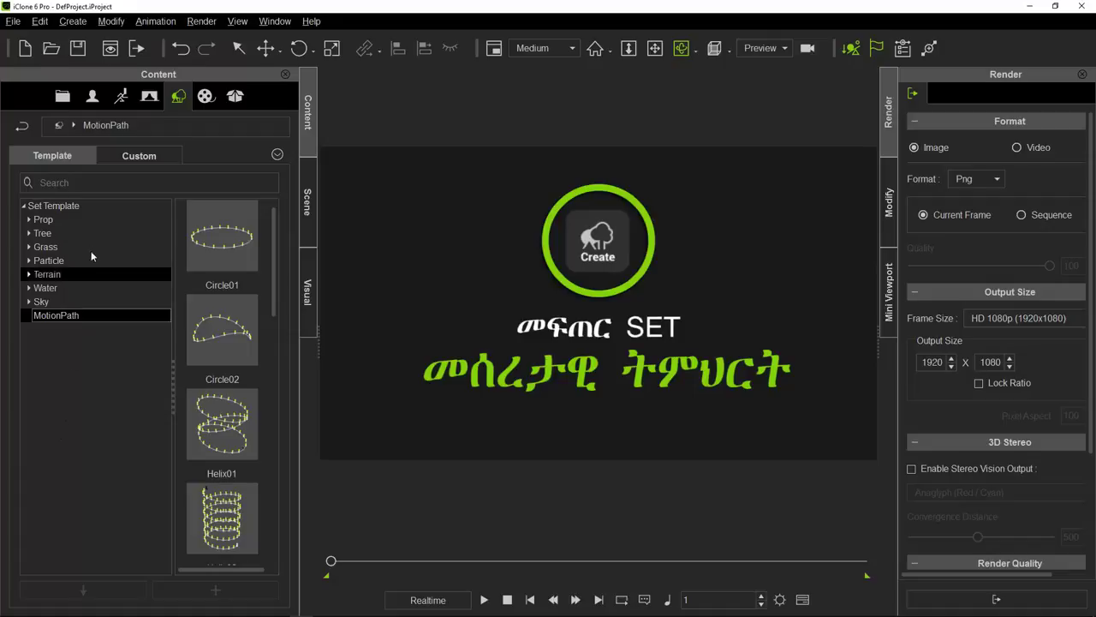
Step: Browse the Prop templates into 01. 3D Blocks and its Arc folder, and collapse the Prop category
left_click(53, 207)
left_click(45, 220)
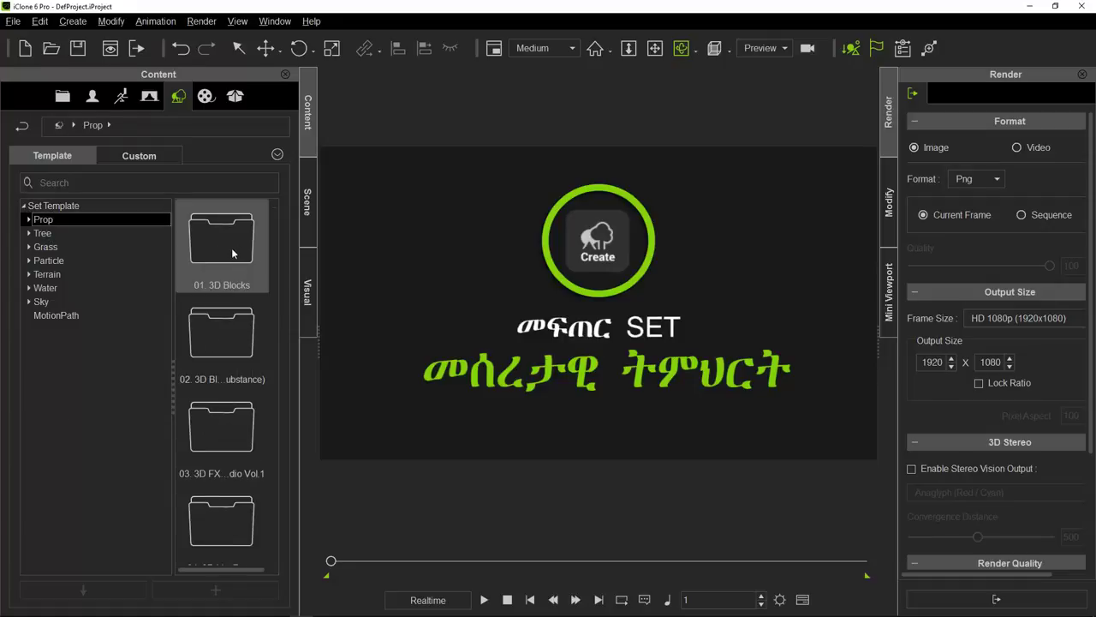
double_click(217, 238)
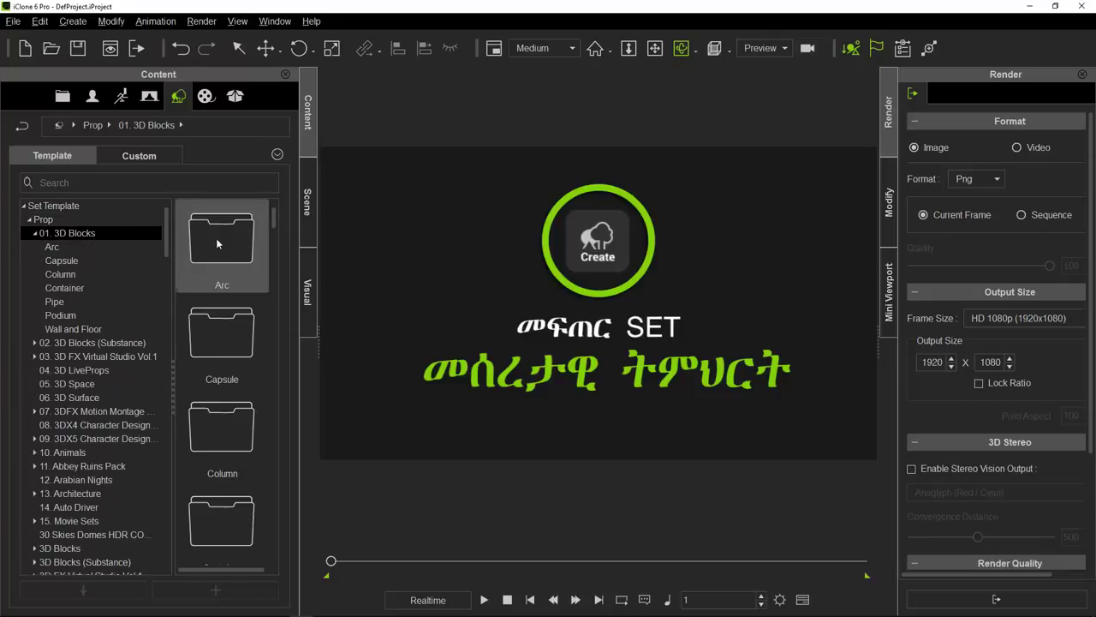
double_click(221, 259)
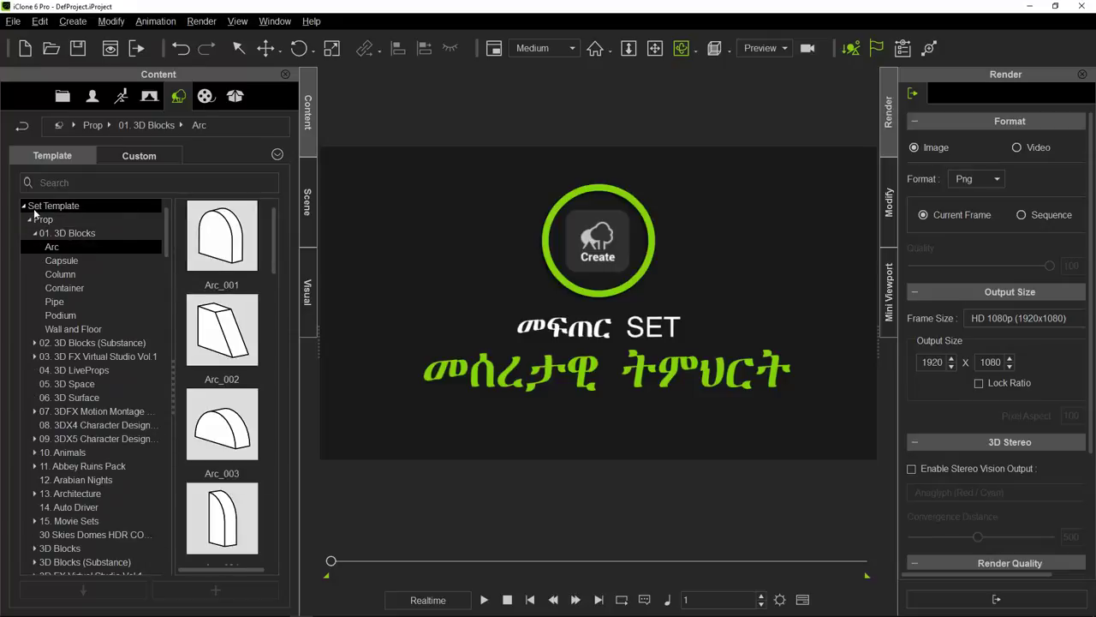
left_click(29, 221)
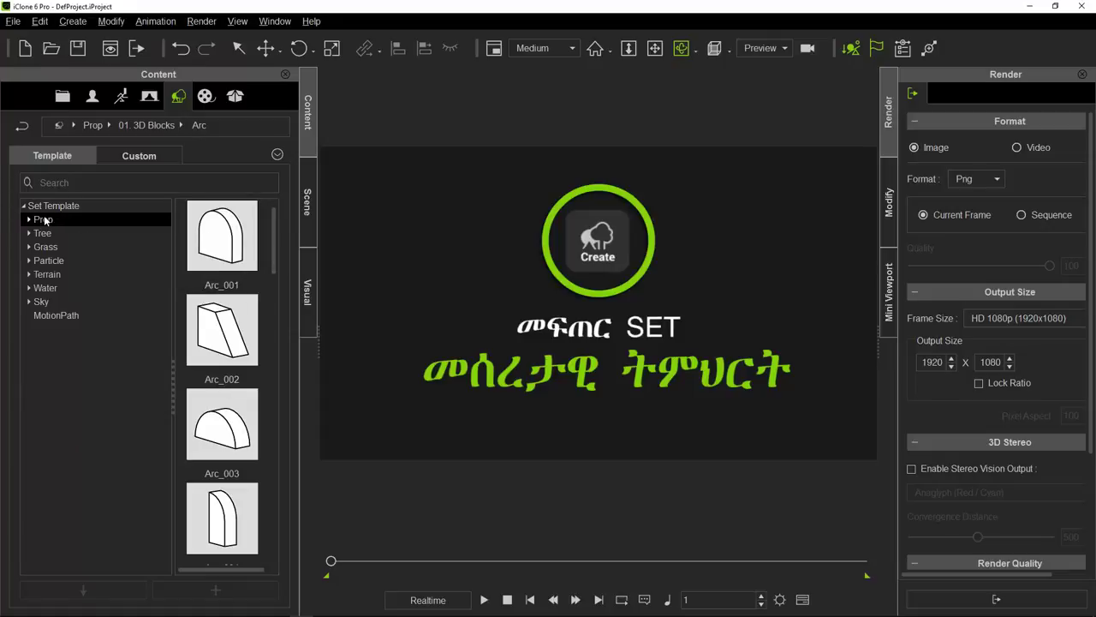
Step: Examine the template contents of the Tree and Grass categories
left_click(41, 234)
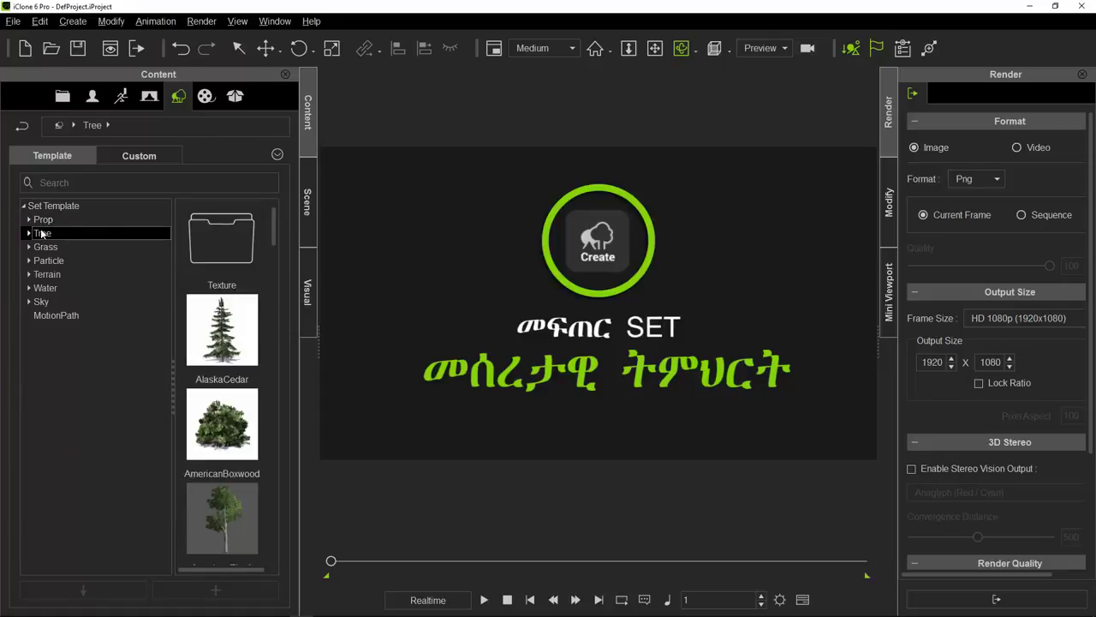
left_click_drag(270, 230, 291, 547)
left_click_drag(304, 454, 314, 209)
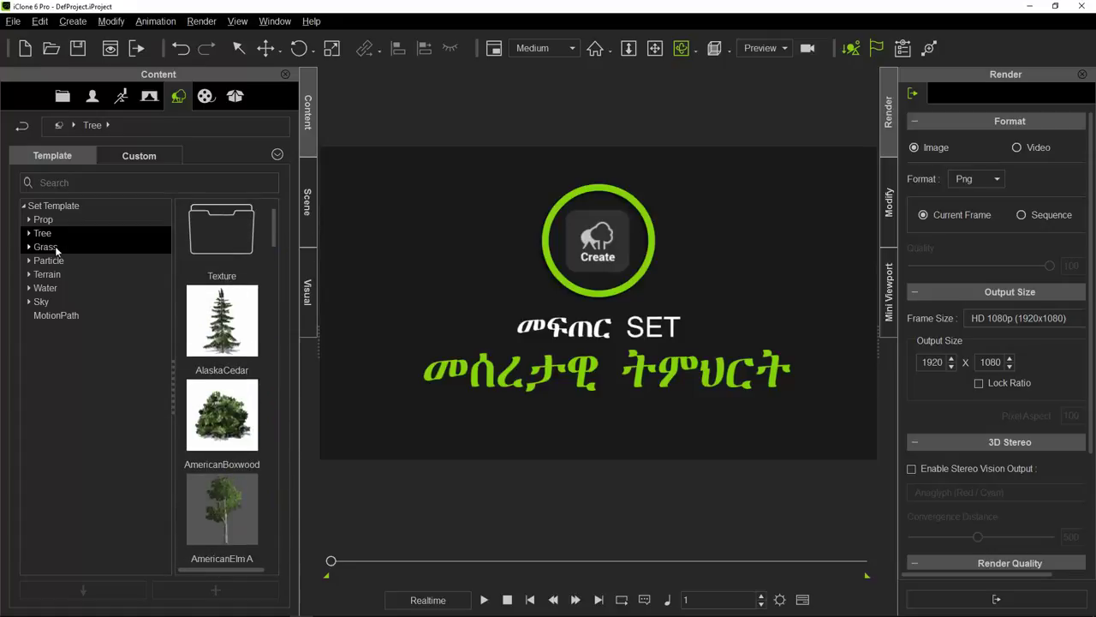
left_click(46, 247)
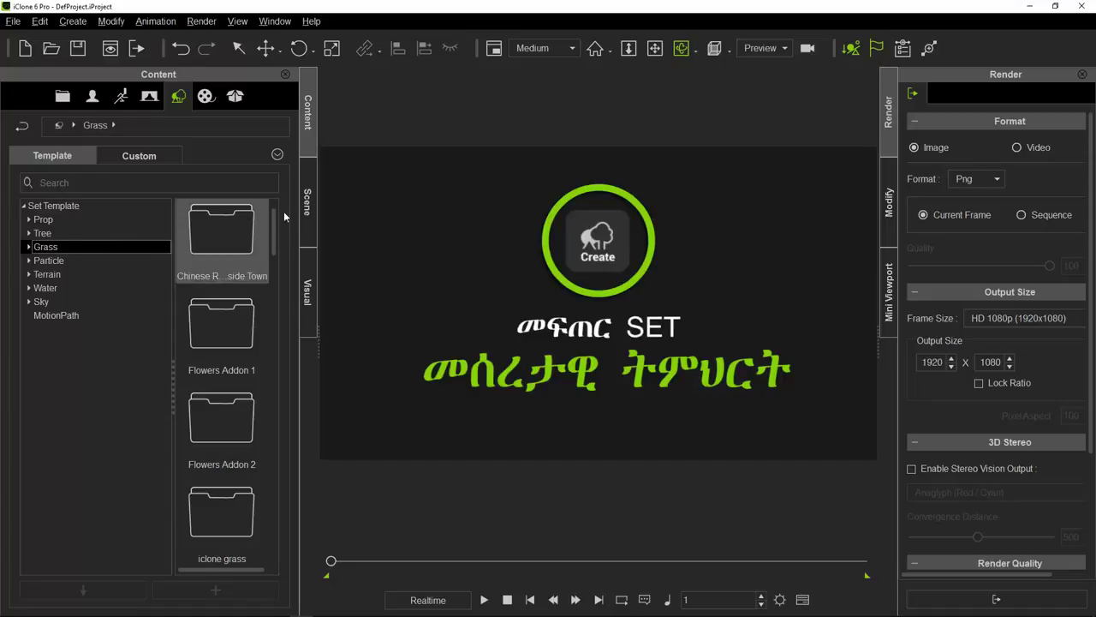
left_click_drag(273, 217, 274, 438)
Step: Look through the Particle templates down to the end of the list
left_click(53, 262)
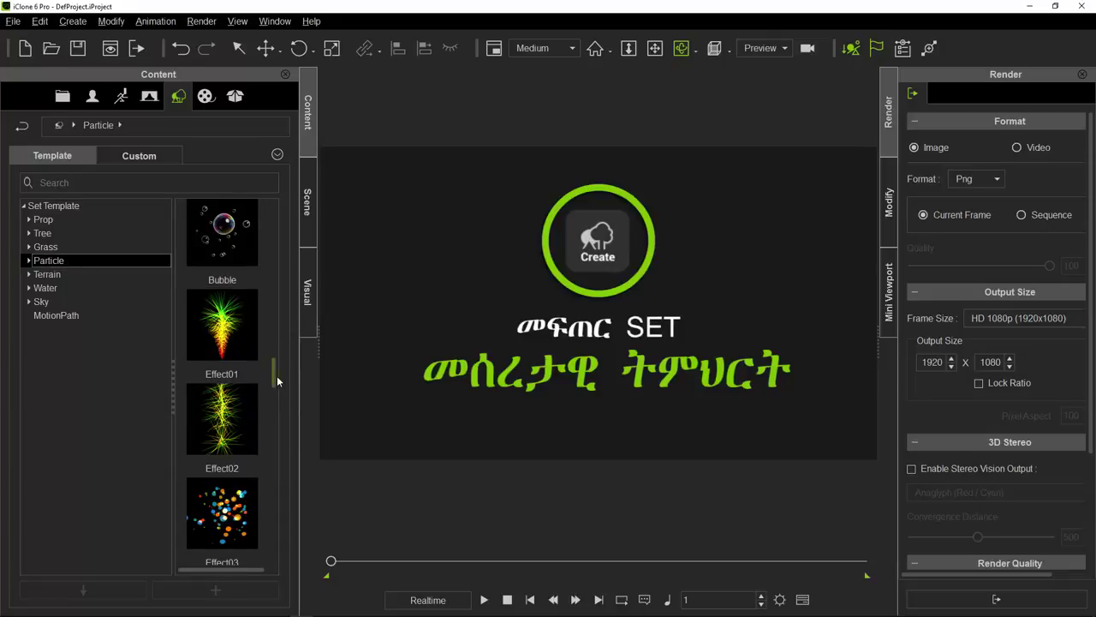
scroll(276, 370, "down", 1)
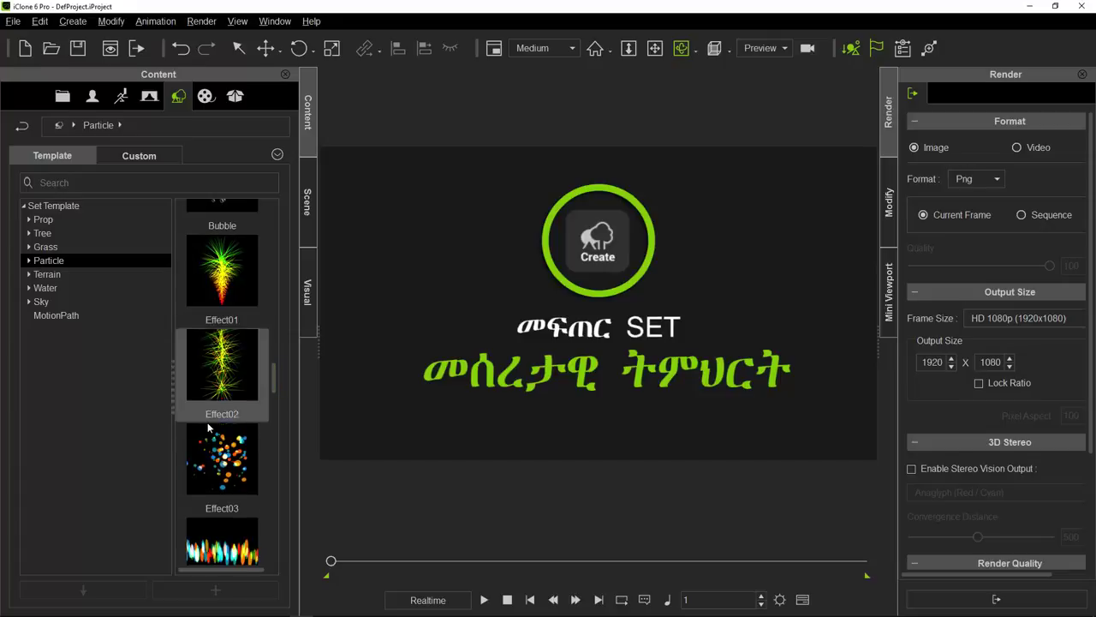
scroll(270, 377, "down", 2)
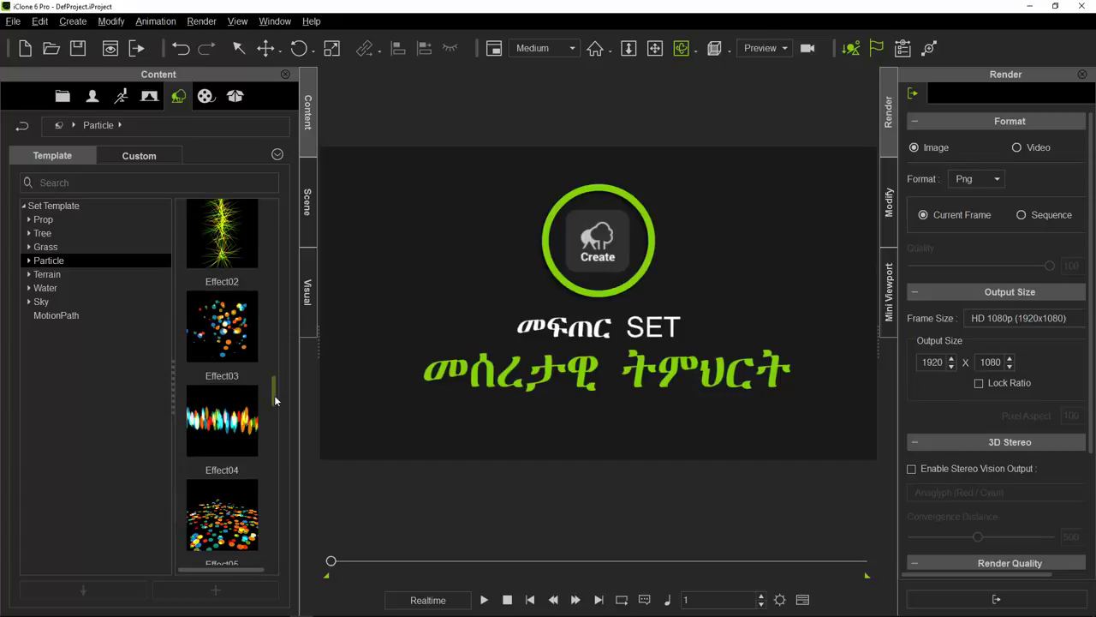
left_click_drag(274, 395, 279, 467)
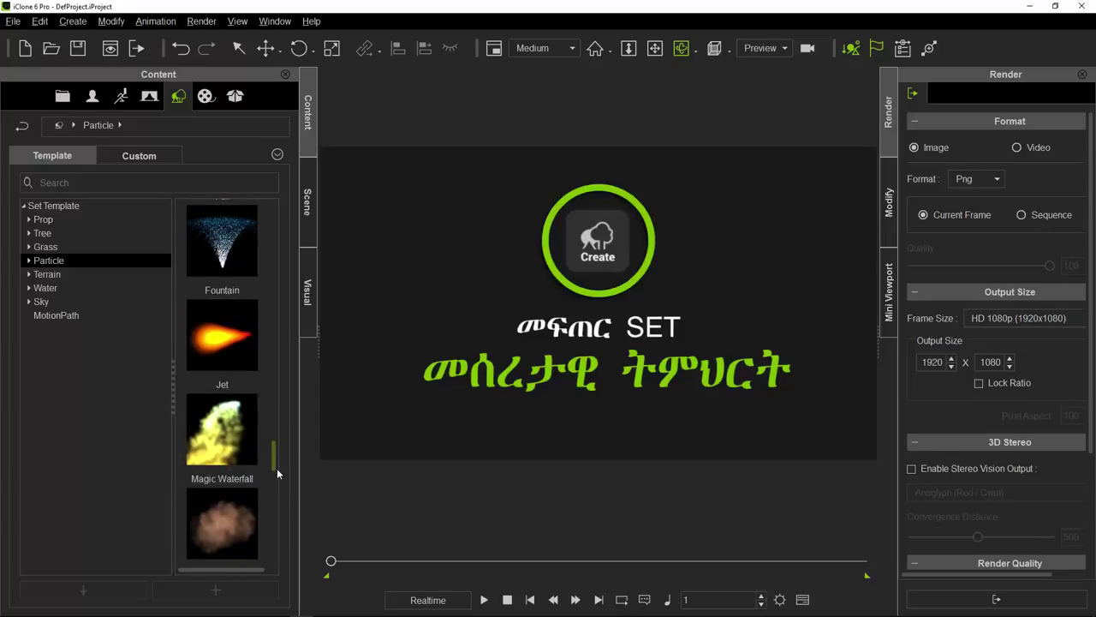
left_click_drag(274, 455, 274, 529)
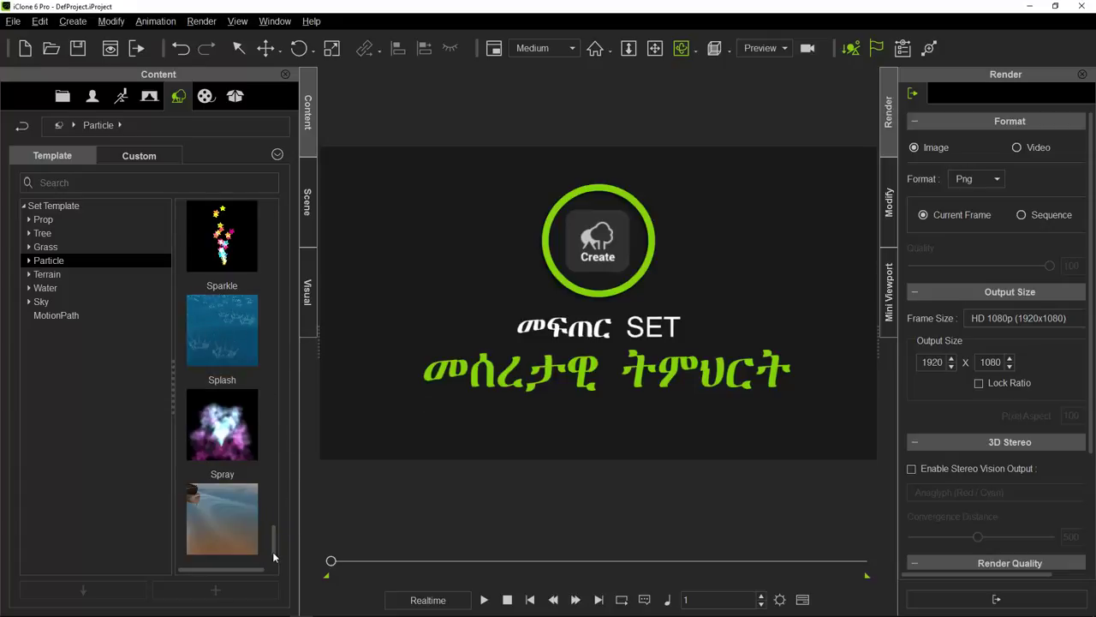
scroll(274, 529, "down", 1)
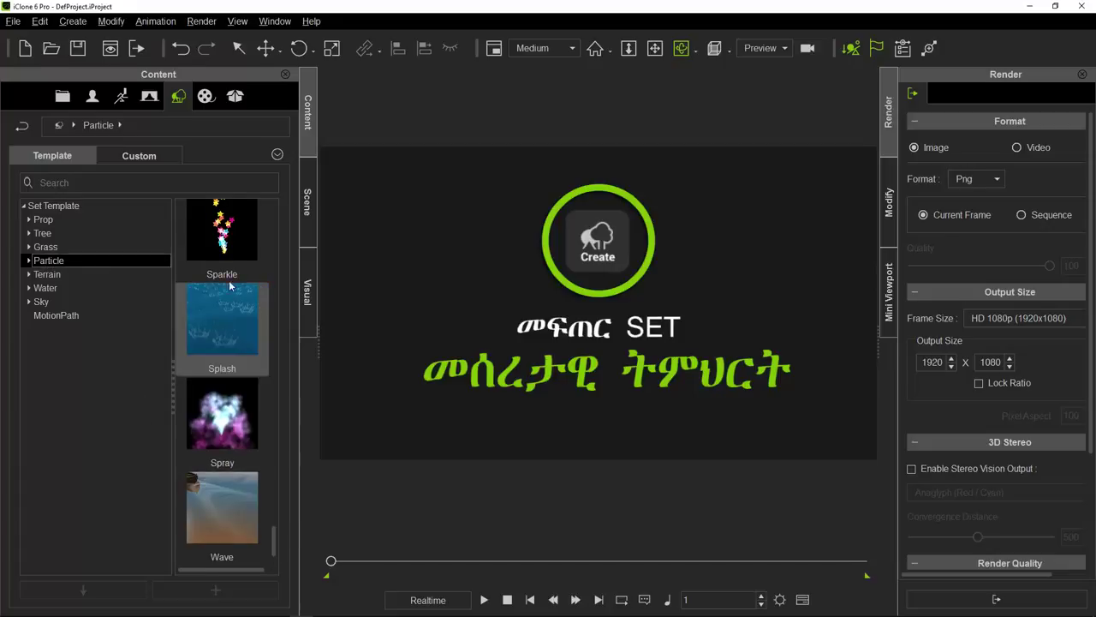
Step: Browse the Height Map_Large templates in the Terrain category, and collapse the category
left_click(47, 275)
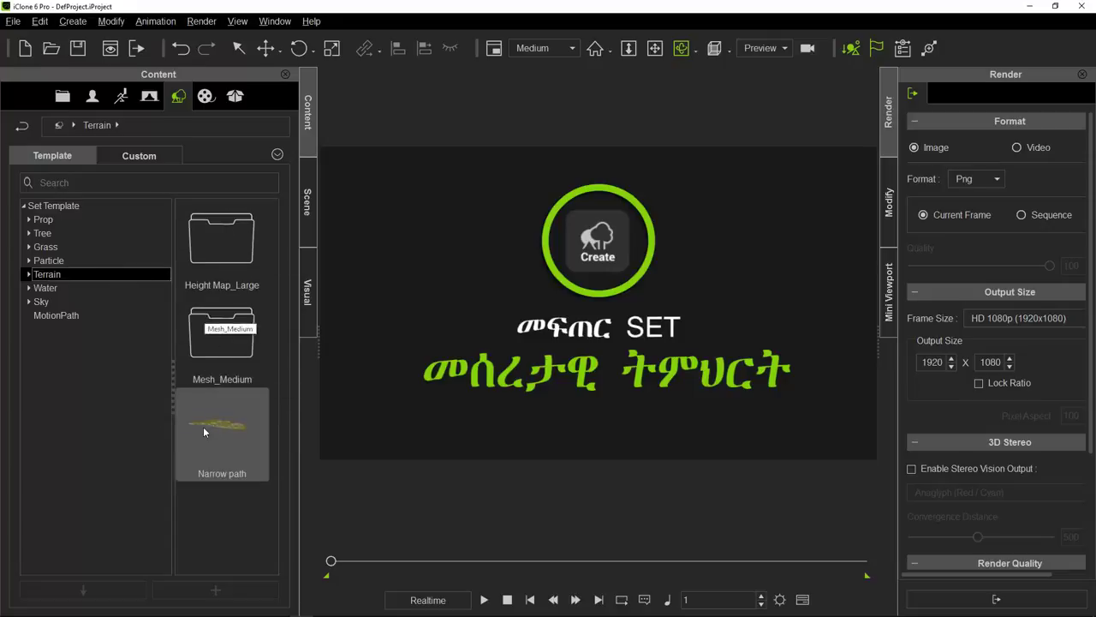
double_click(224, 243)
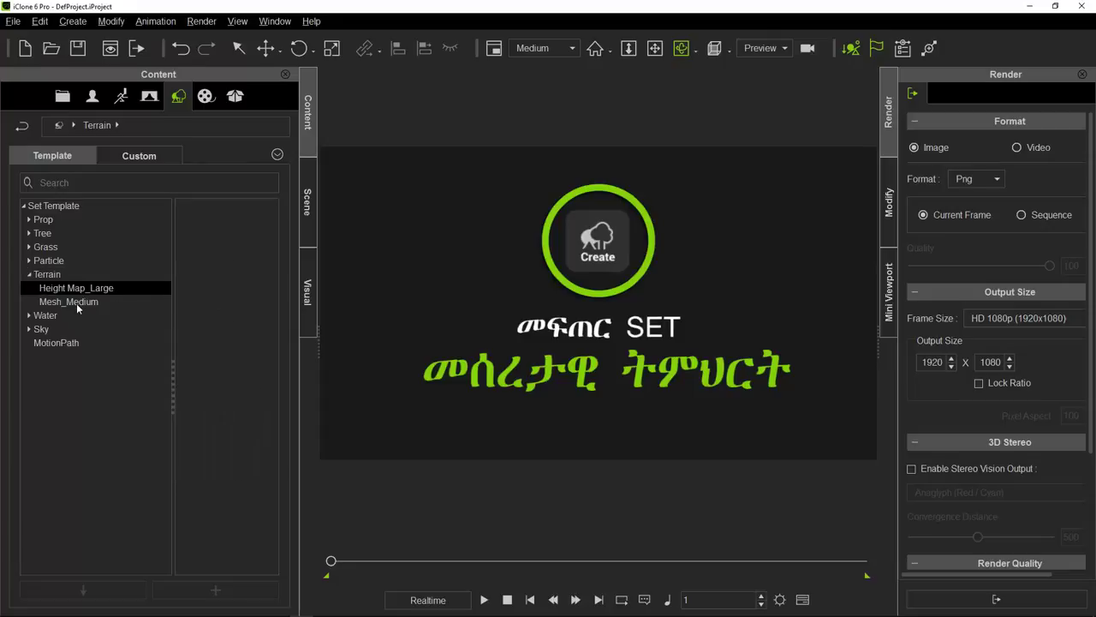
mouse_move(281, 322)
left_mouse_down()
mouse_move(281, 487)
mouse_move(280, 332)
left_mouse_up()
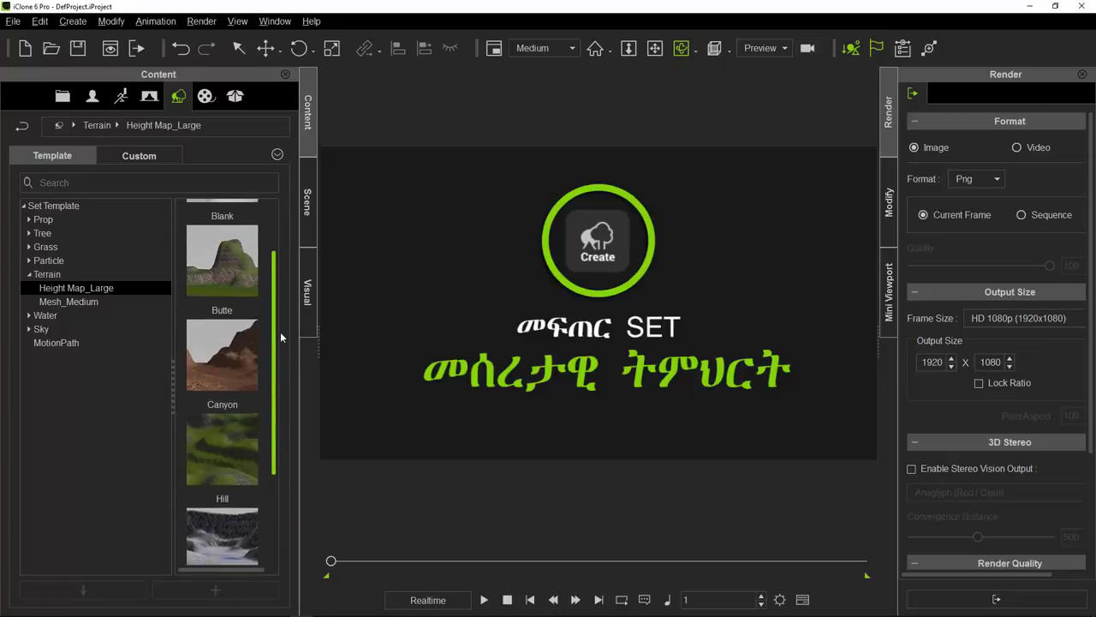
scroll(280, 331, "up", 1)
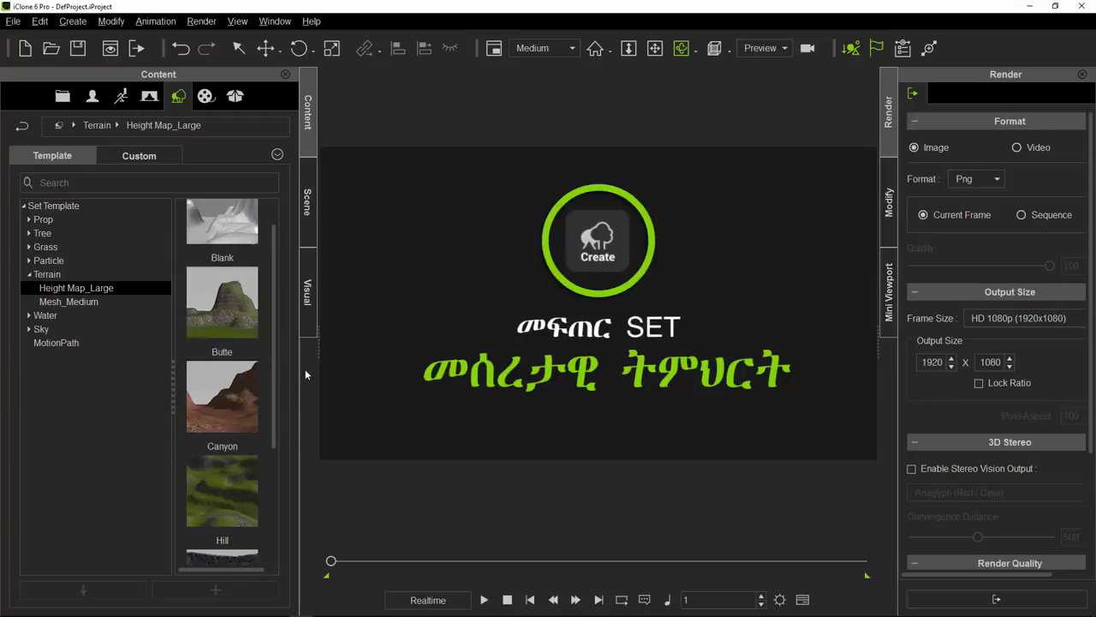
left_click(28, 276)
Step: Look through the Water templates and the Still Normal subfolder, and collapse the Water category
left_click(29, 288)
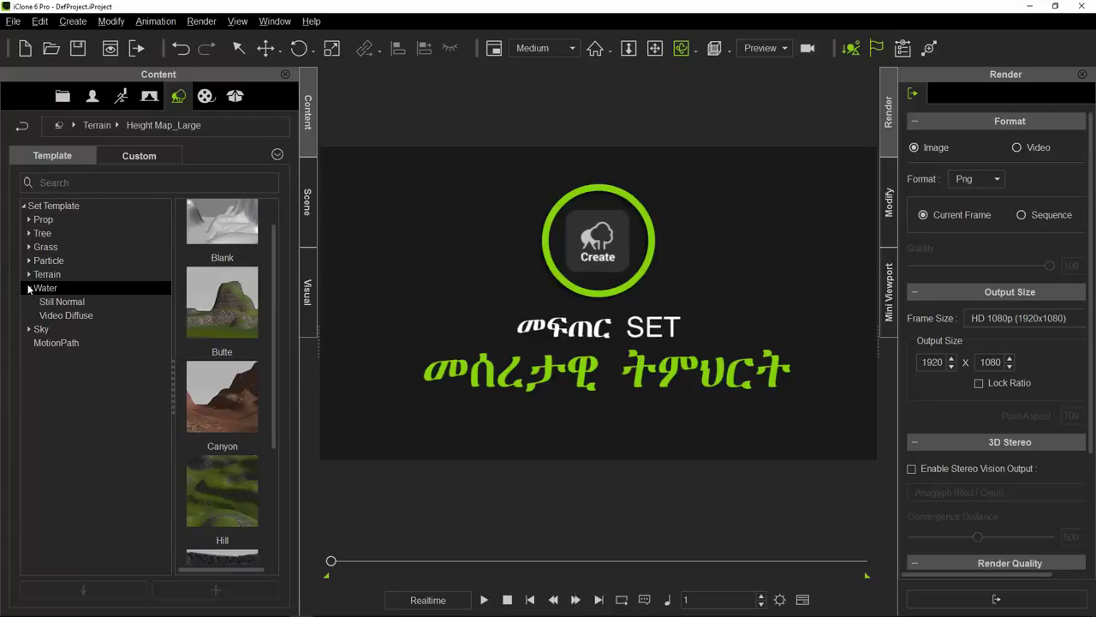
left_click(45, 289)
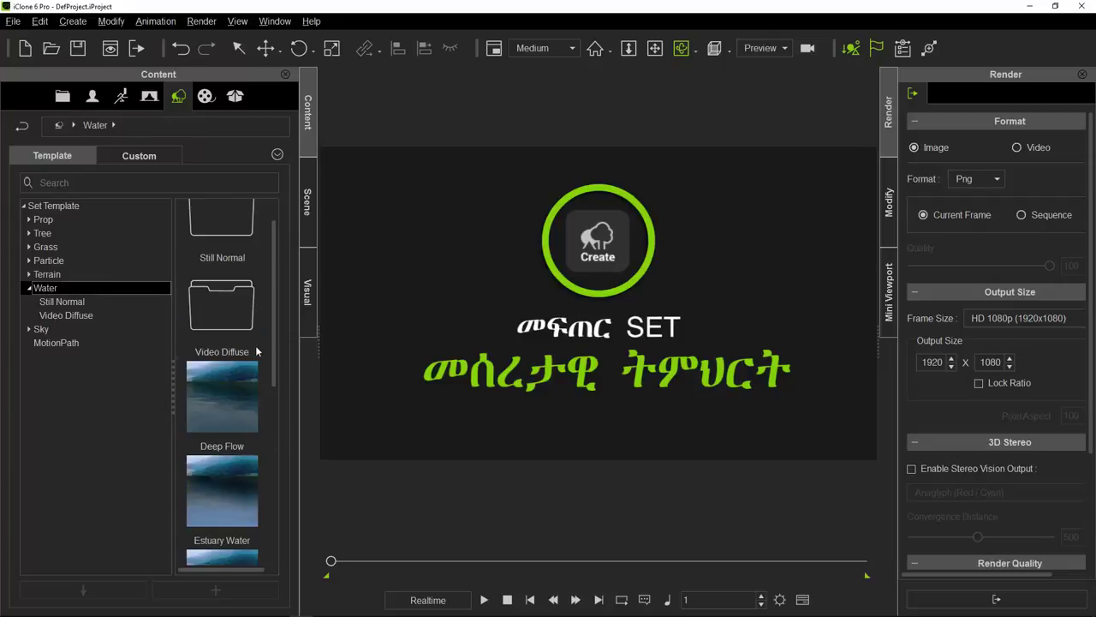
left_click_drag(275, 299, 267, 345)
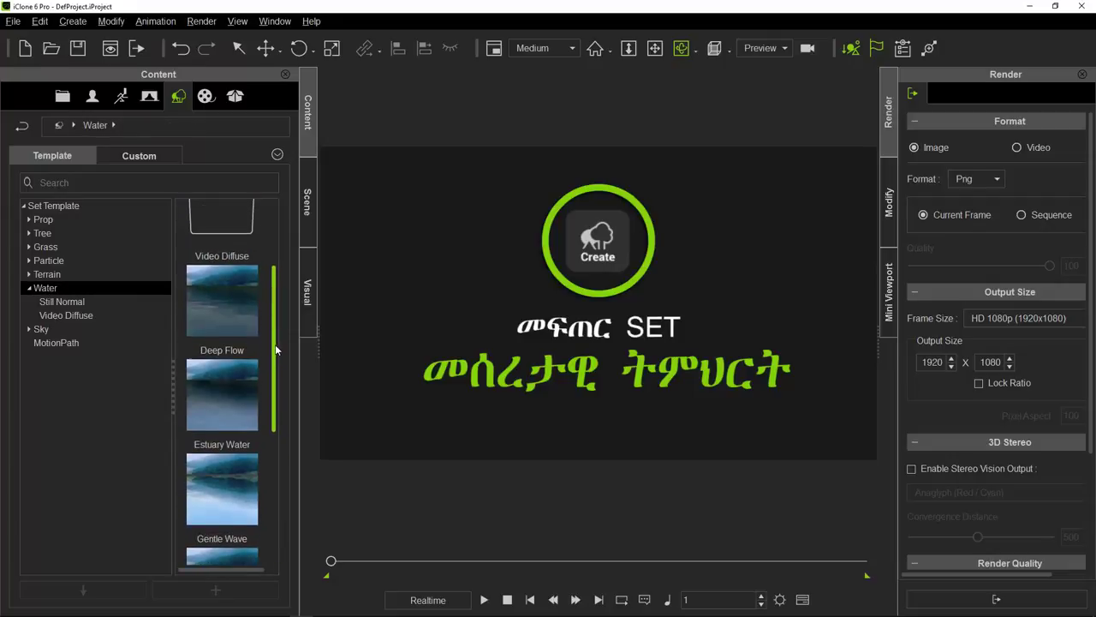
left_click(71, 302)
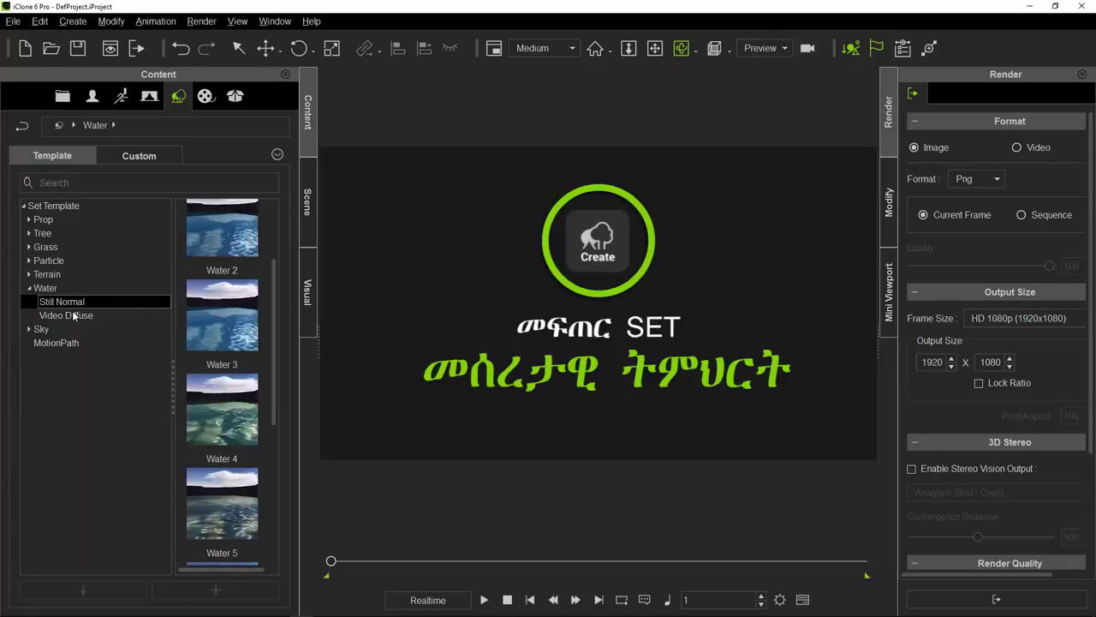
left_click_drag(273, 374, 273, 508)
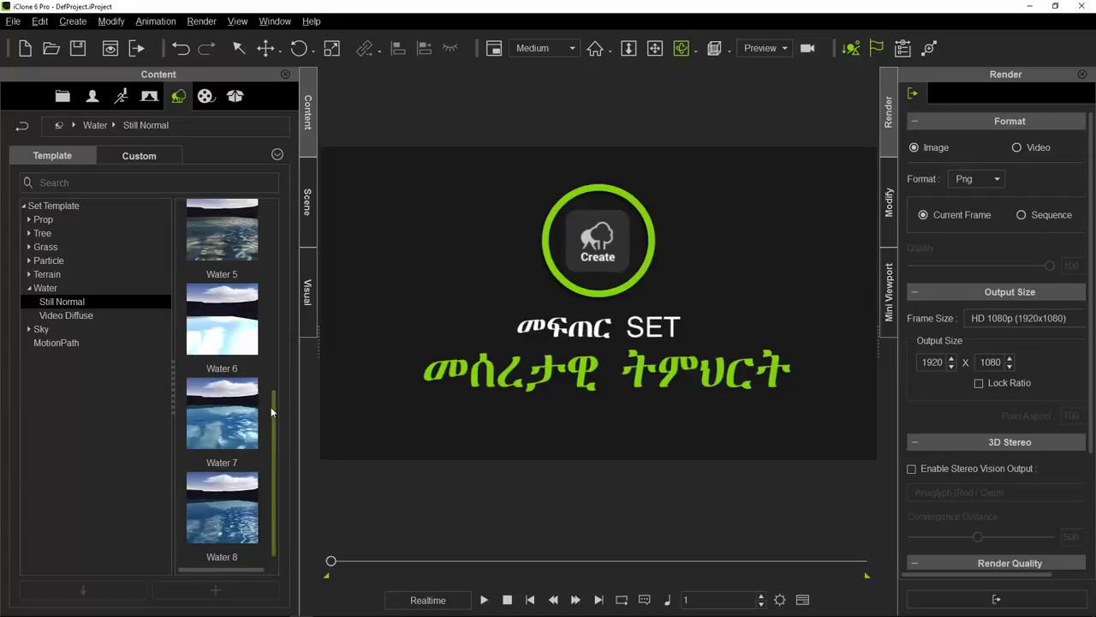
left_click_drag(272, 409, 272, 342)
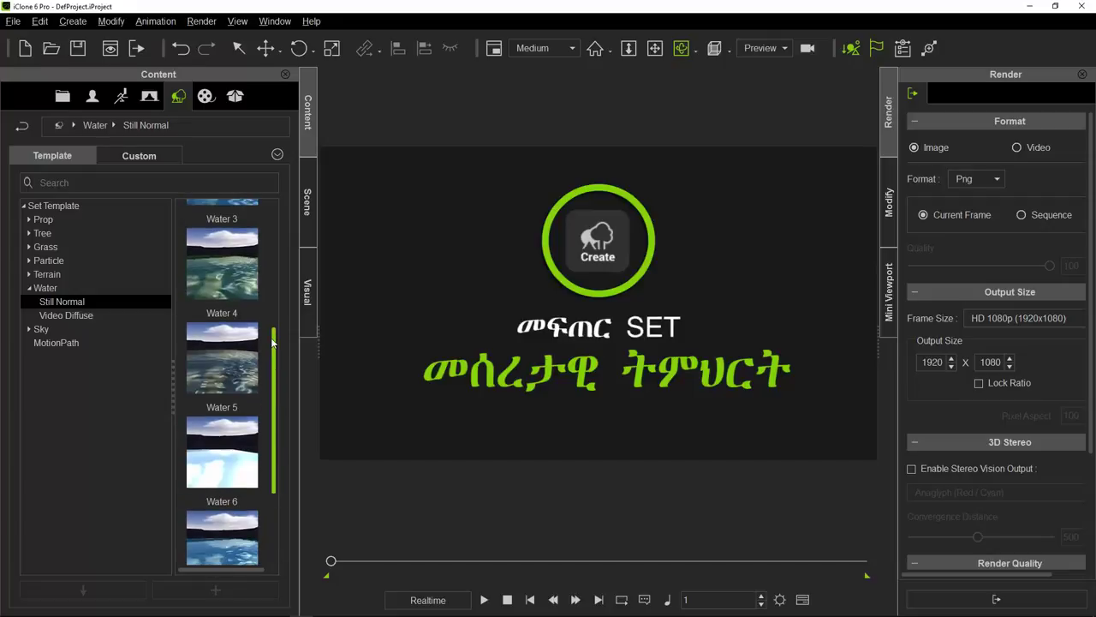
left_click(35, 288)
double_click(73, 287)
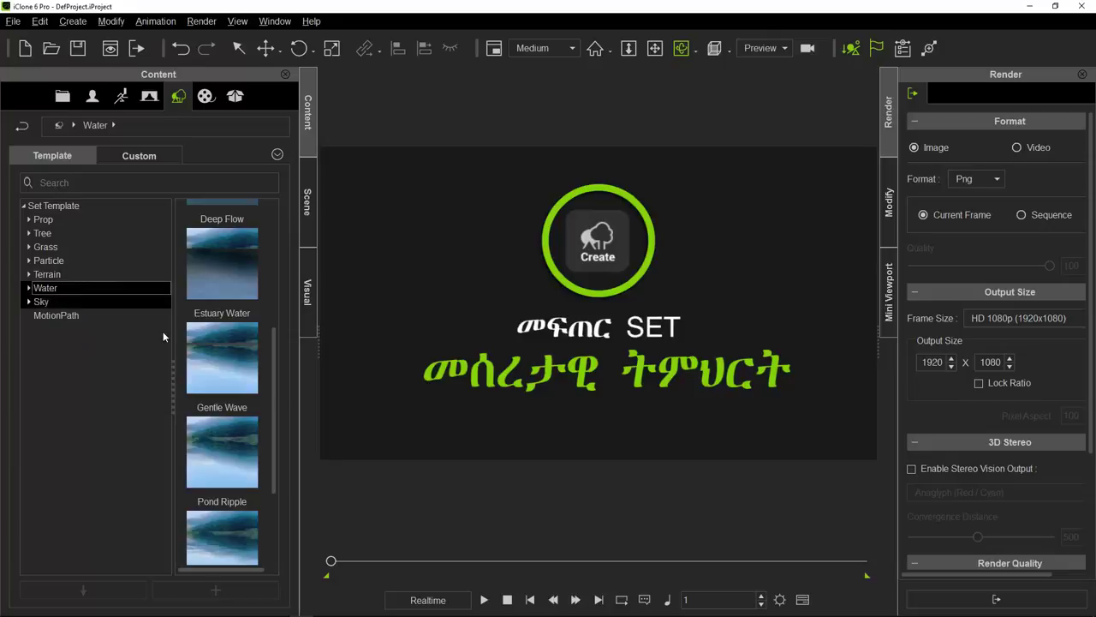
Step: Look through the Sky templates down to the Sunset sky
left_click(41, 304)
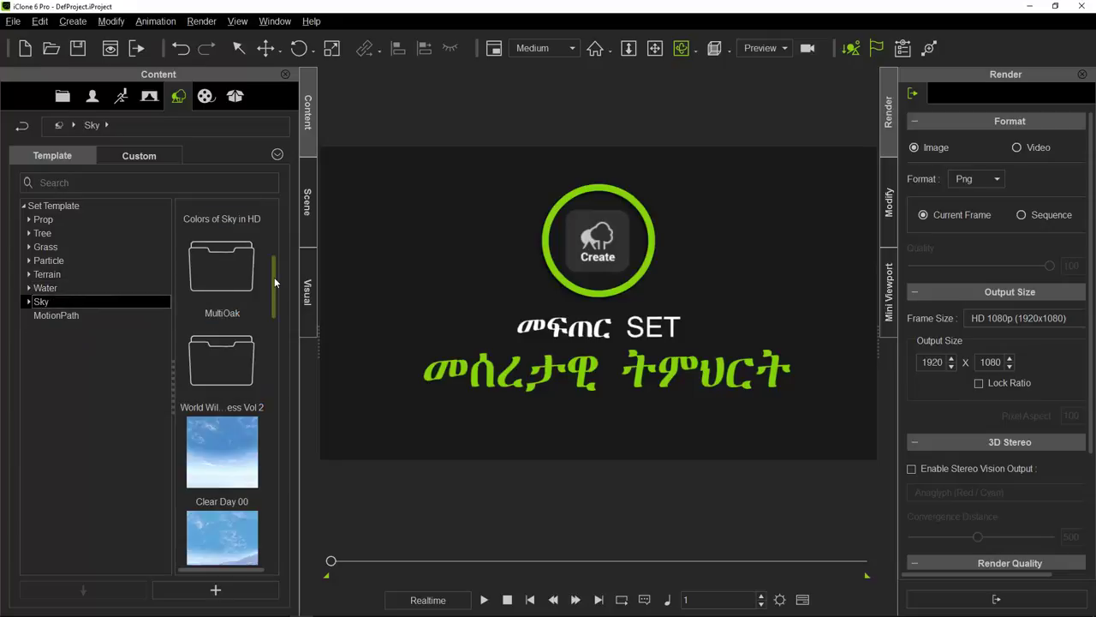
left_click_drag(274, 277, 283, 320)
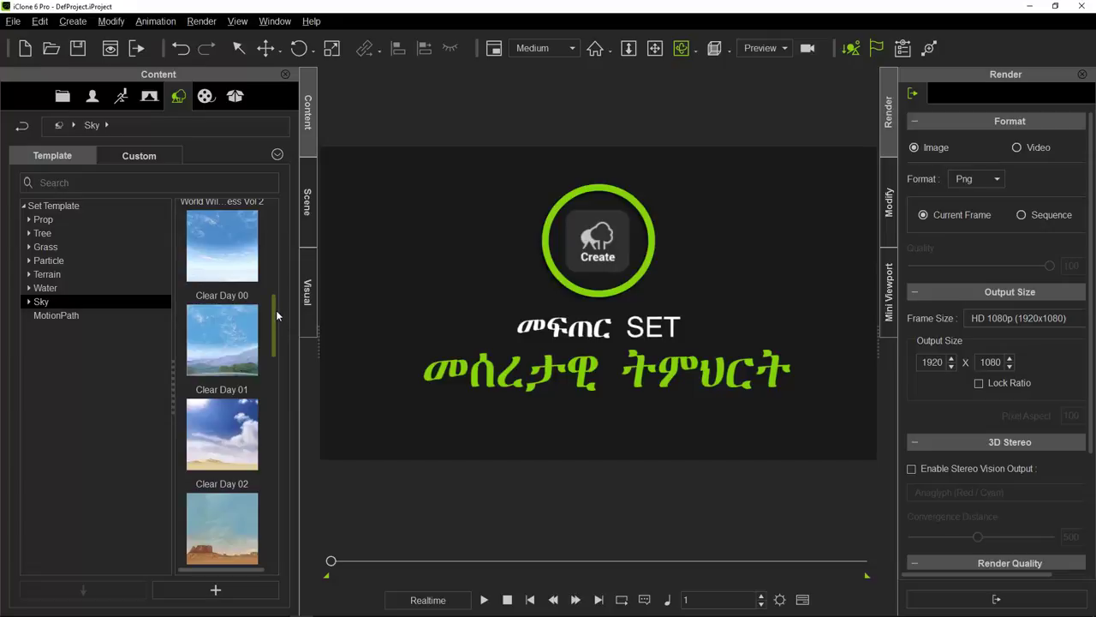
left_click_drag(276, 313, 258, 498)
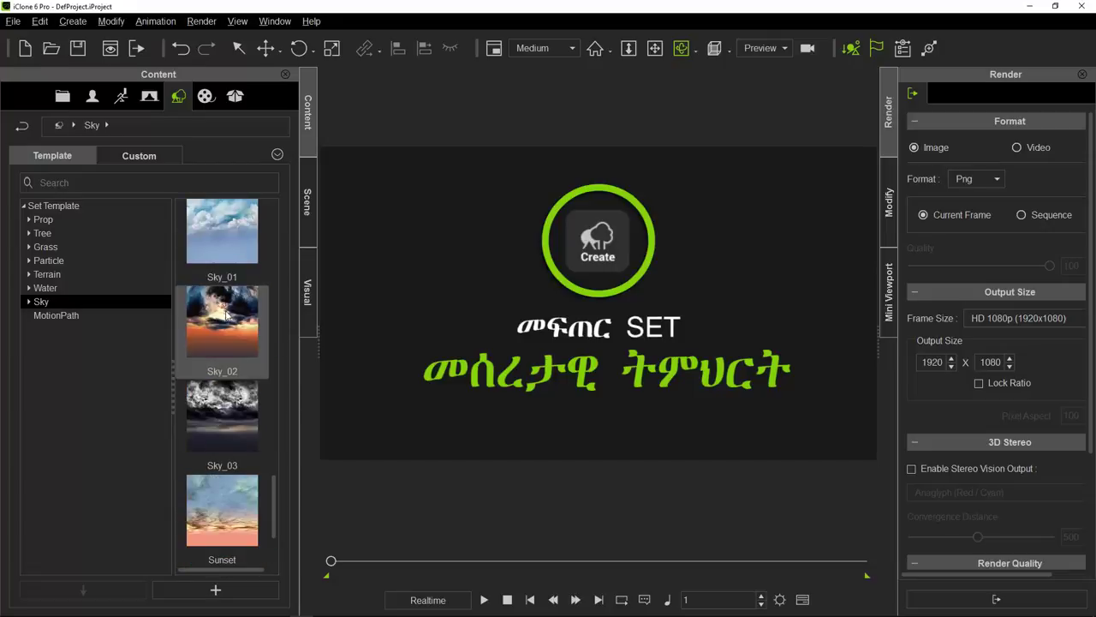
Step: Finish looking through the Sky templates, and browse the MotionPath templates from Circle01 down to Triangle
left_click_drag(274, 502, 272, 538)
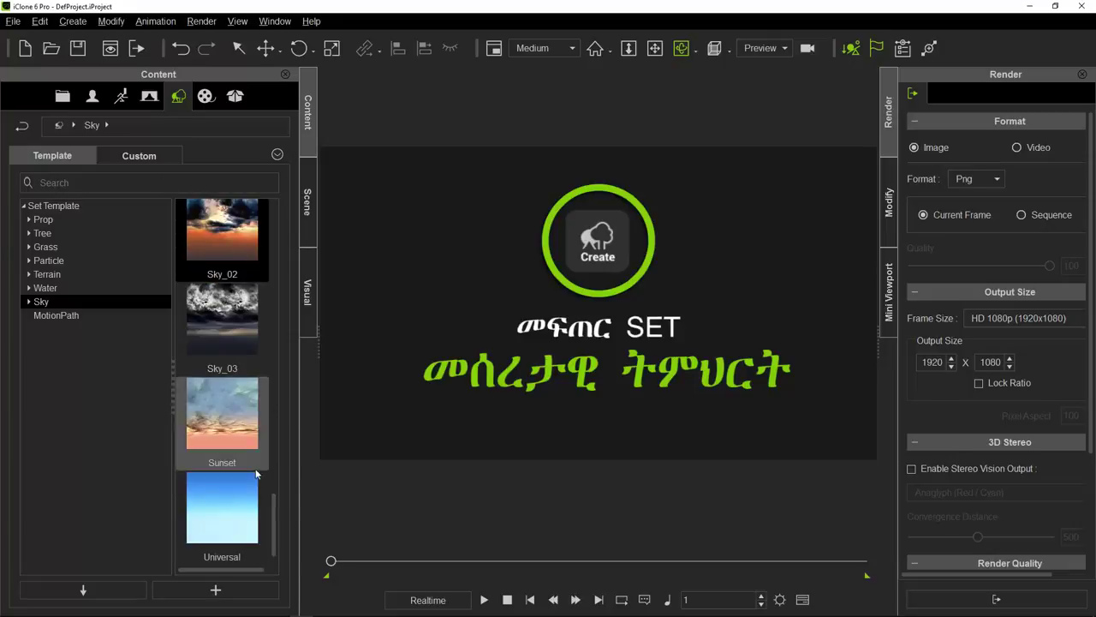
left_click(62, 315)
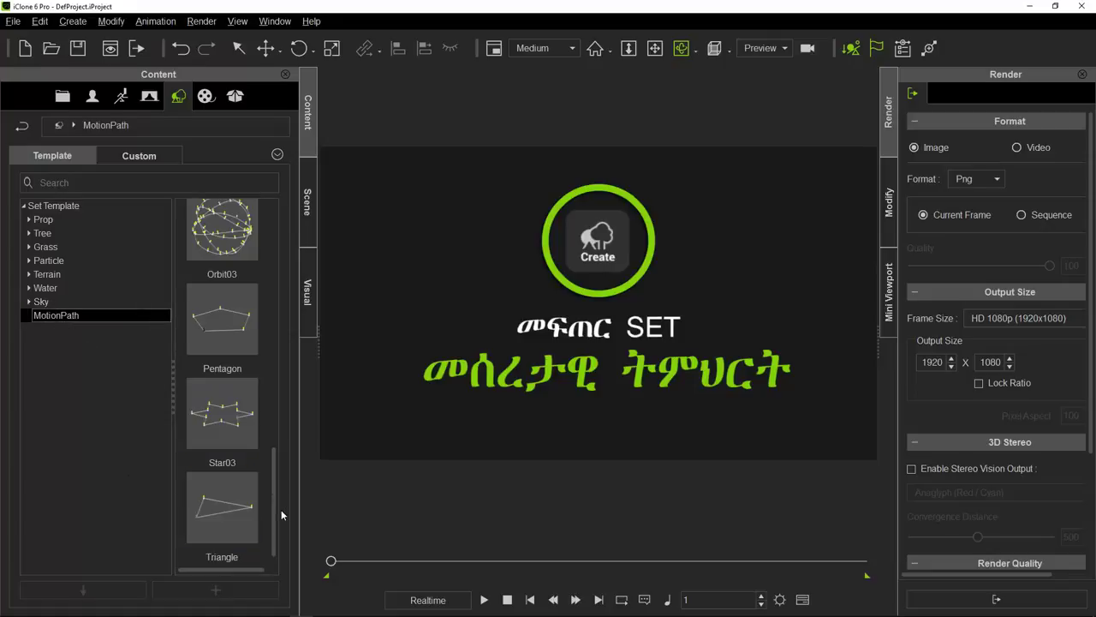
left_click_drag(272, 483, 278, 251)
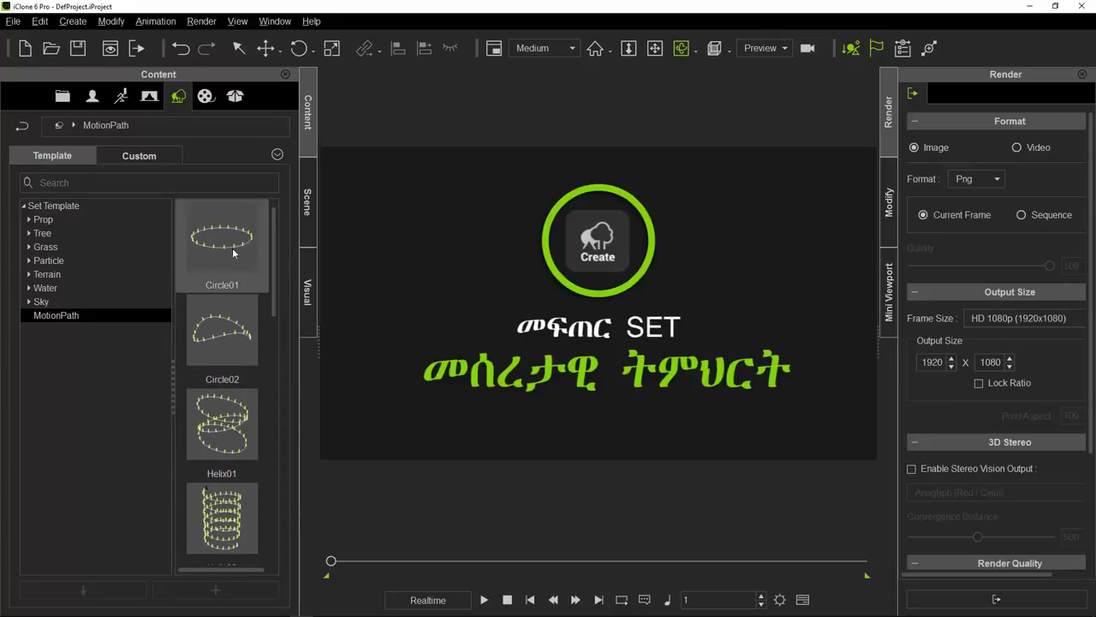
left_click(198, 238)
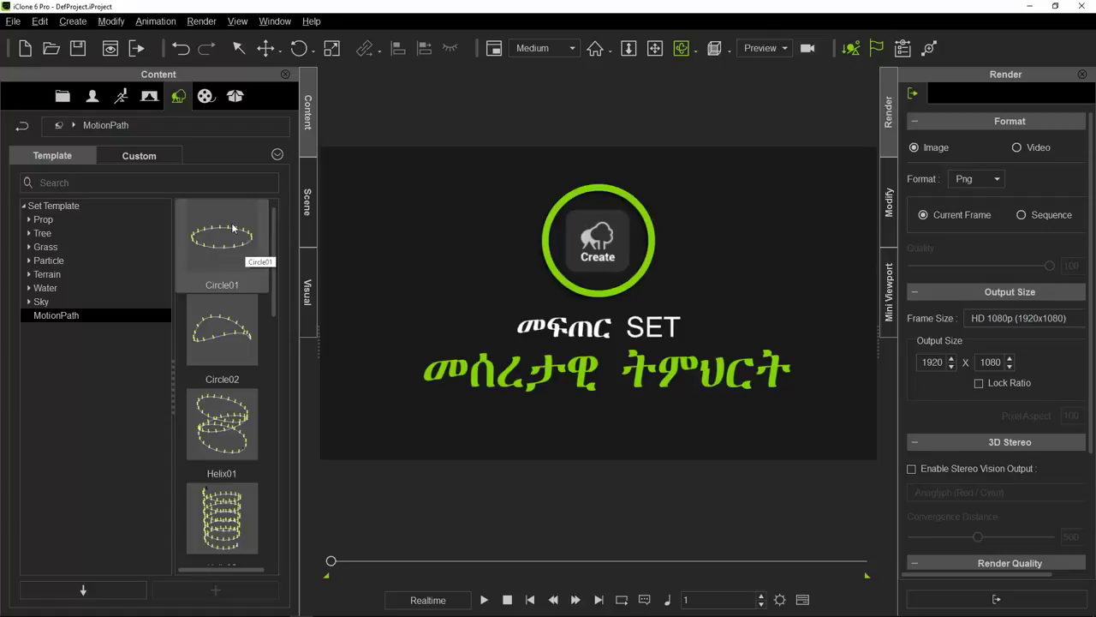
left_click_drag(273, 255, 283, 502)
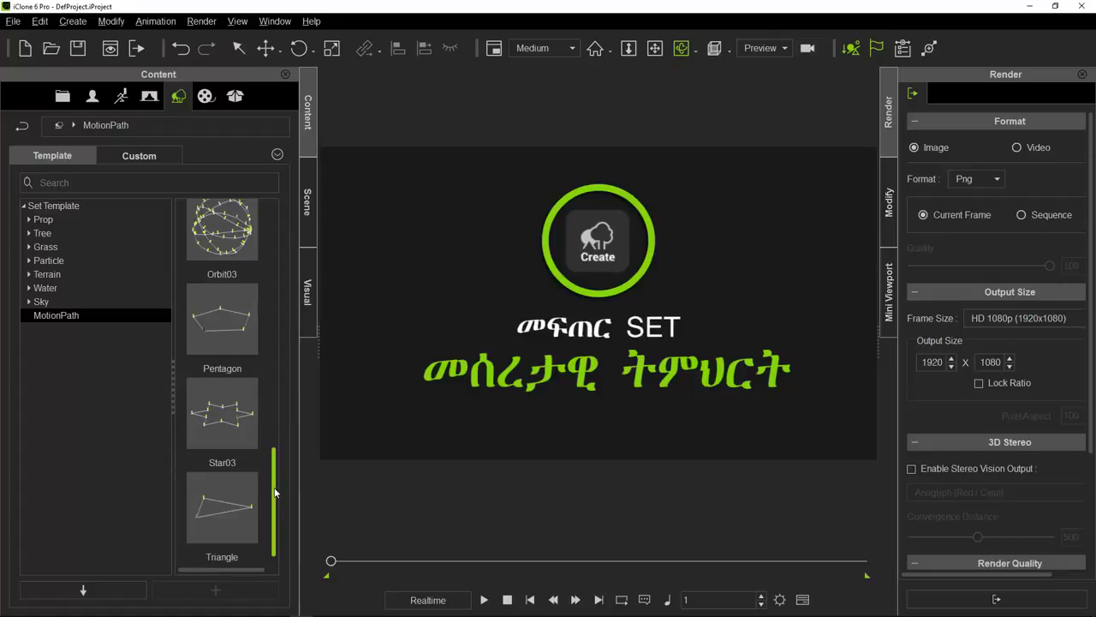
mouse_move(276, 493)
left_mouse_down()
mouse_move(279, 428)
mouse_move(274, 492)
left_mouse_up()
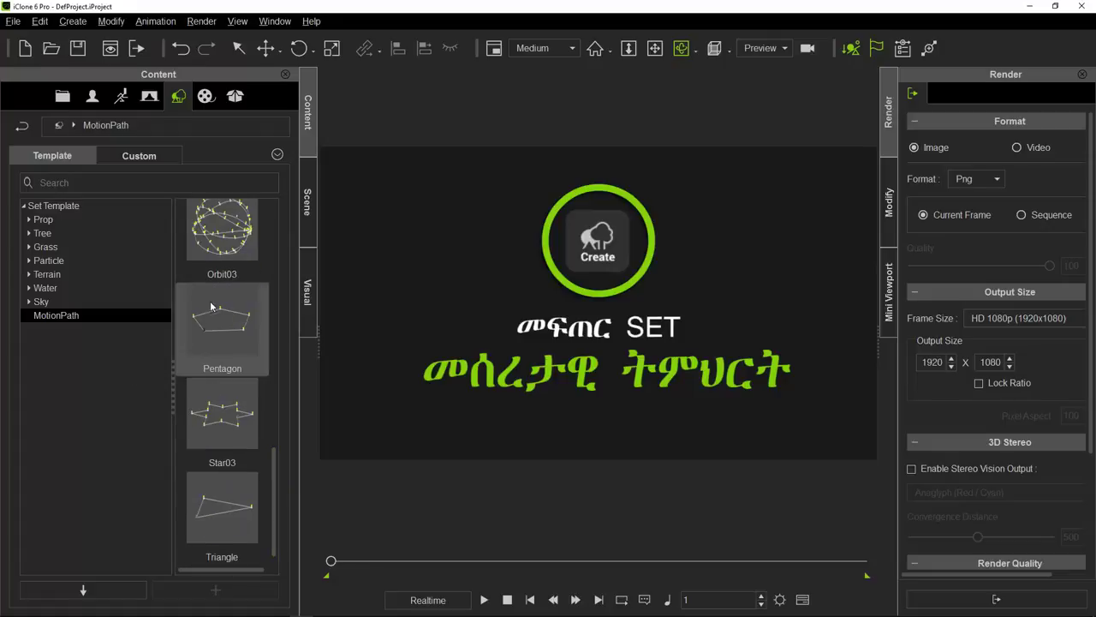